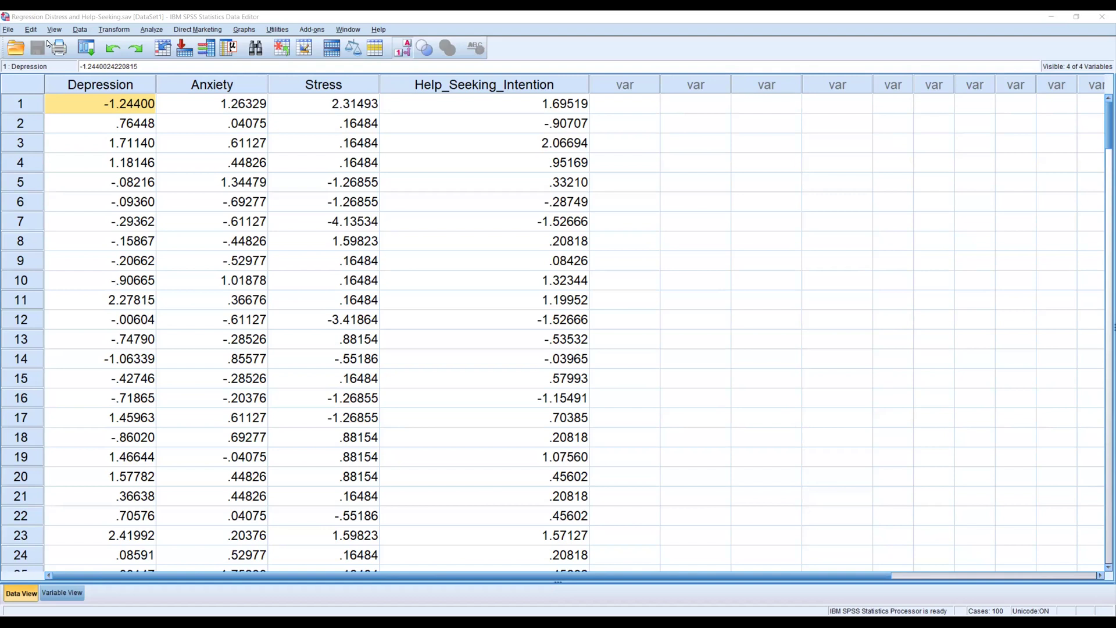
- Review the Depression, Anxiety, Stress and Help_Seeking_Intention columns in the dataset
left_click(135, 89)
left_click(228, 90)
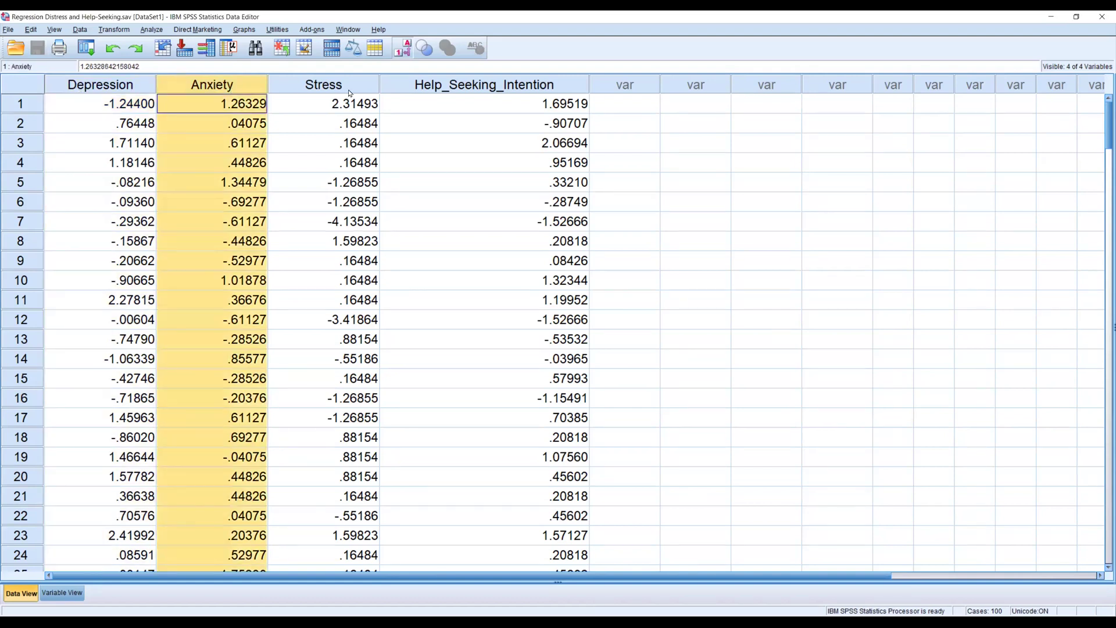
left_click(349, 93)
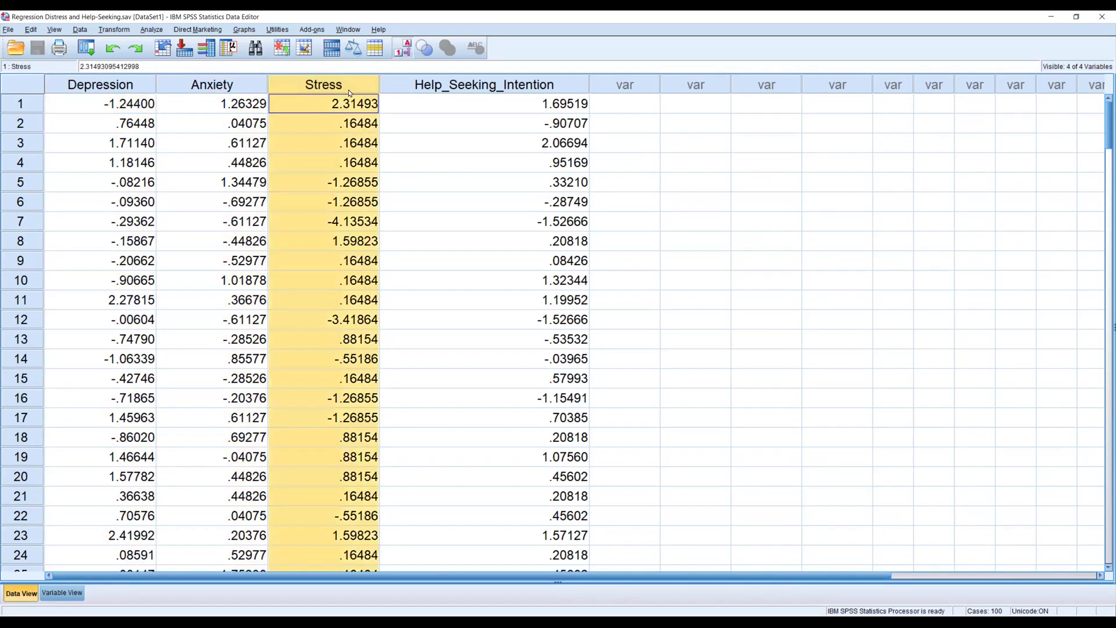
left_click(537, 92)
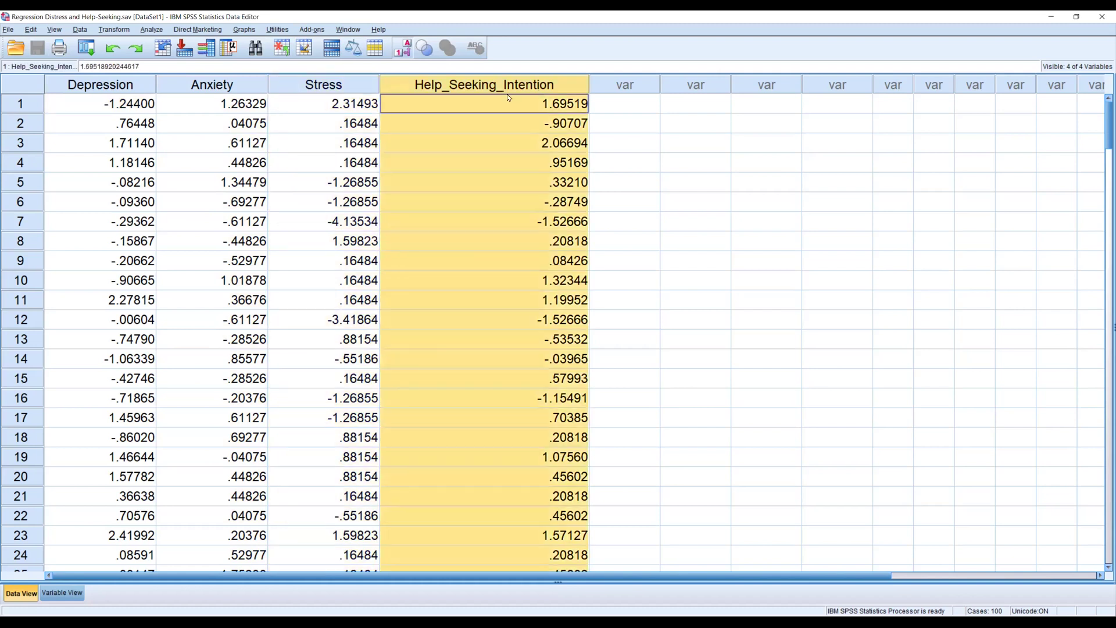
left_click(108, 86)
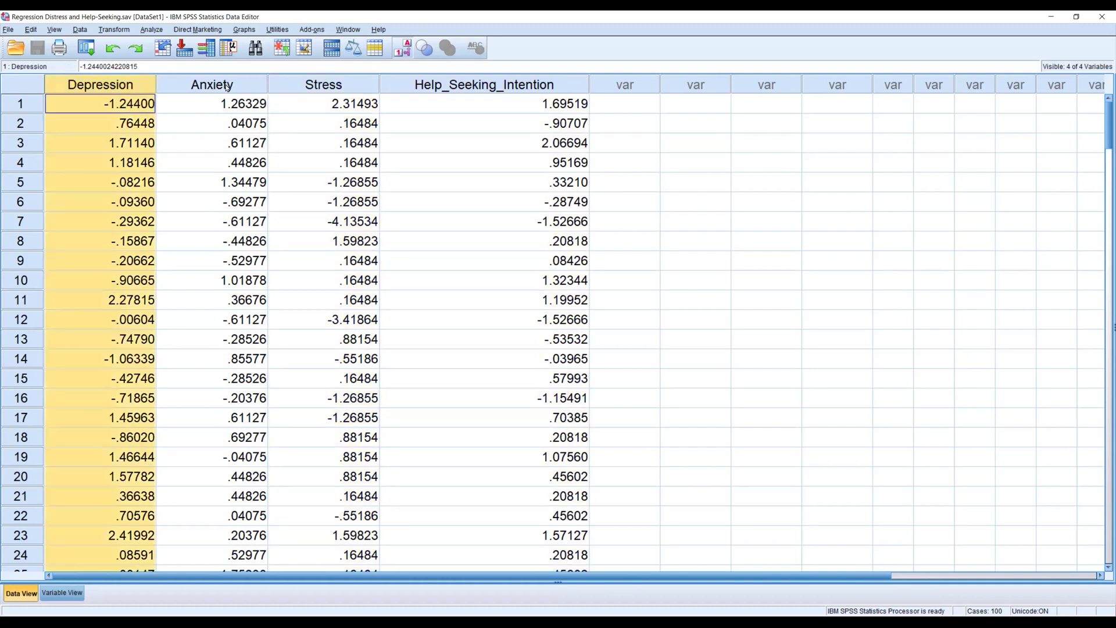
left_click(241, 86)
left_click(339, 87)
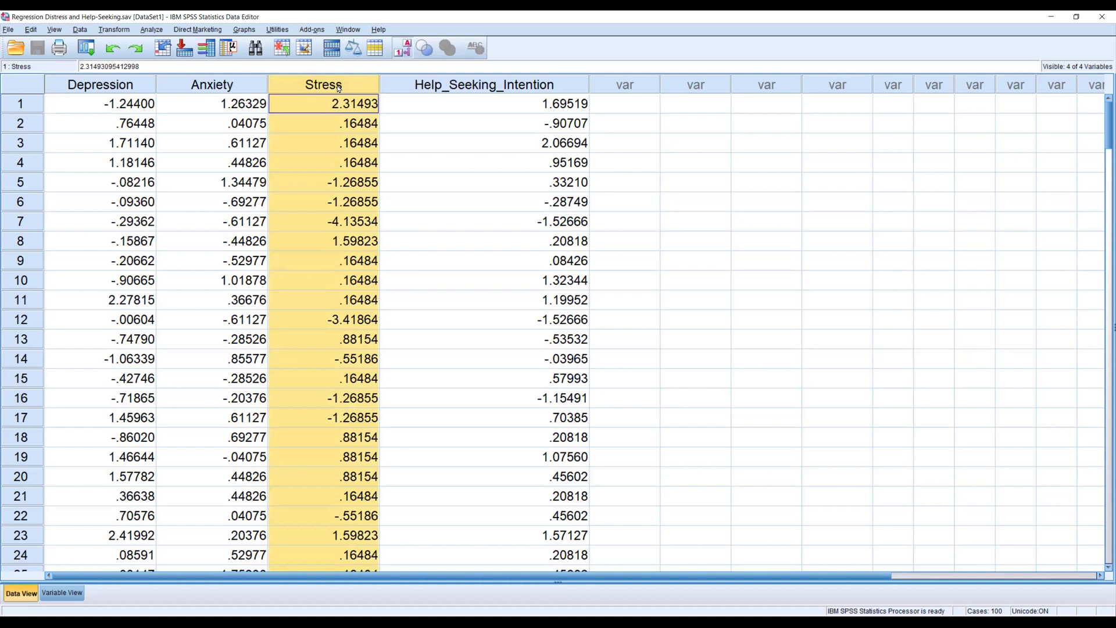
left_click(519, 89)
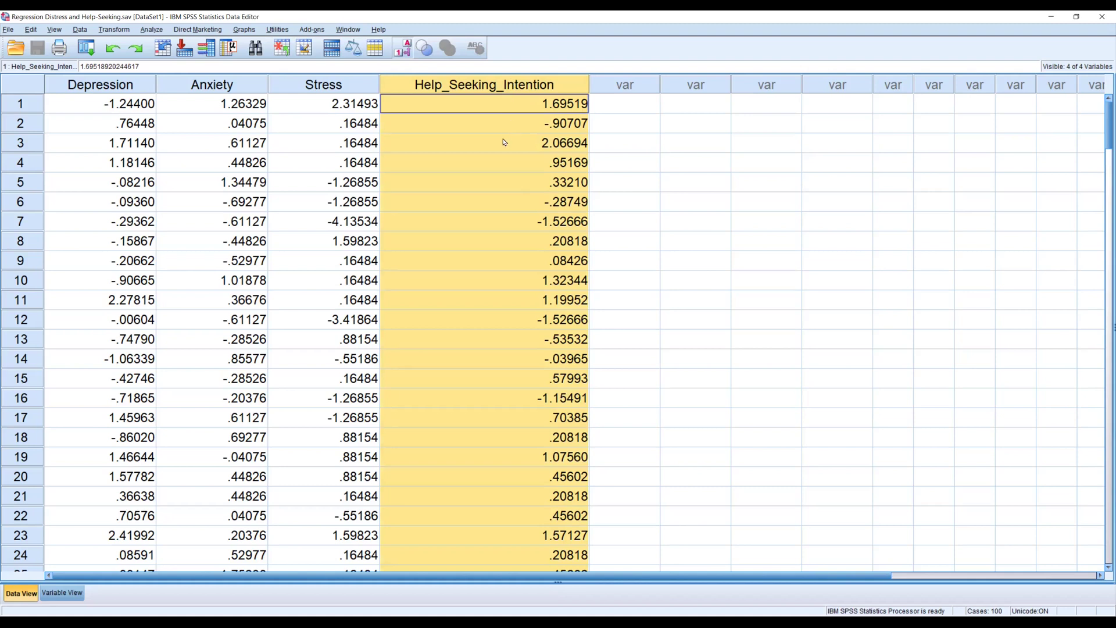
left_click(117, 107)
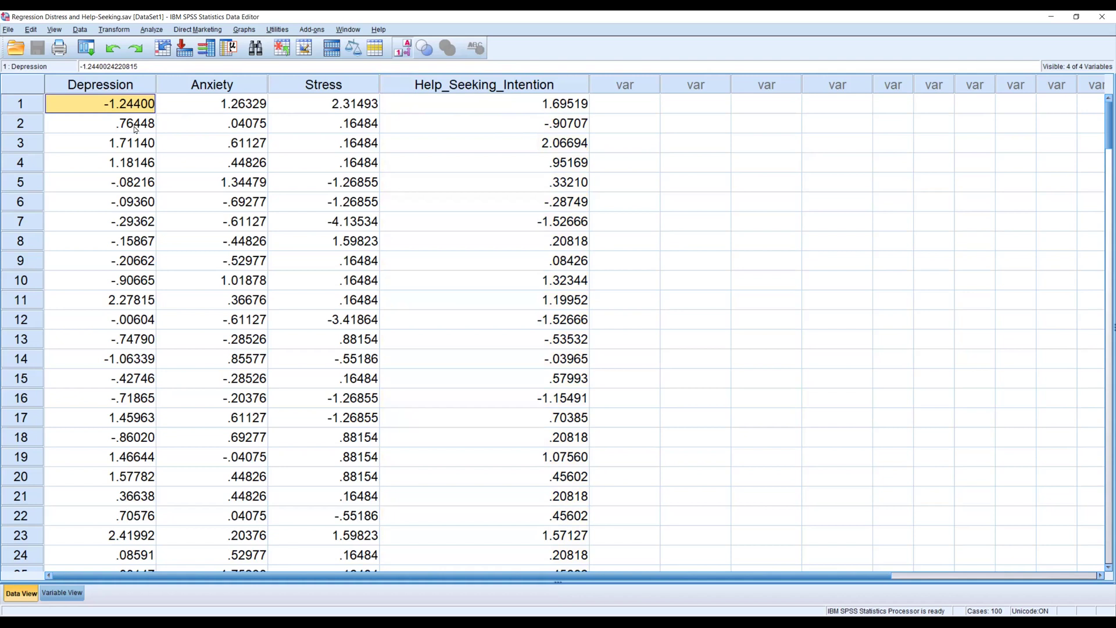
left_click(112, 85)
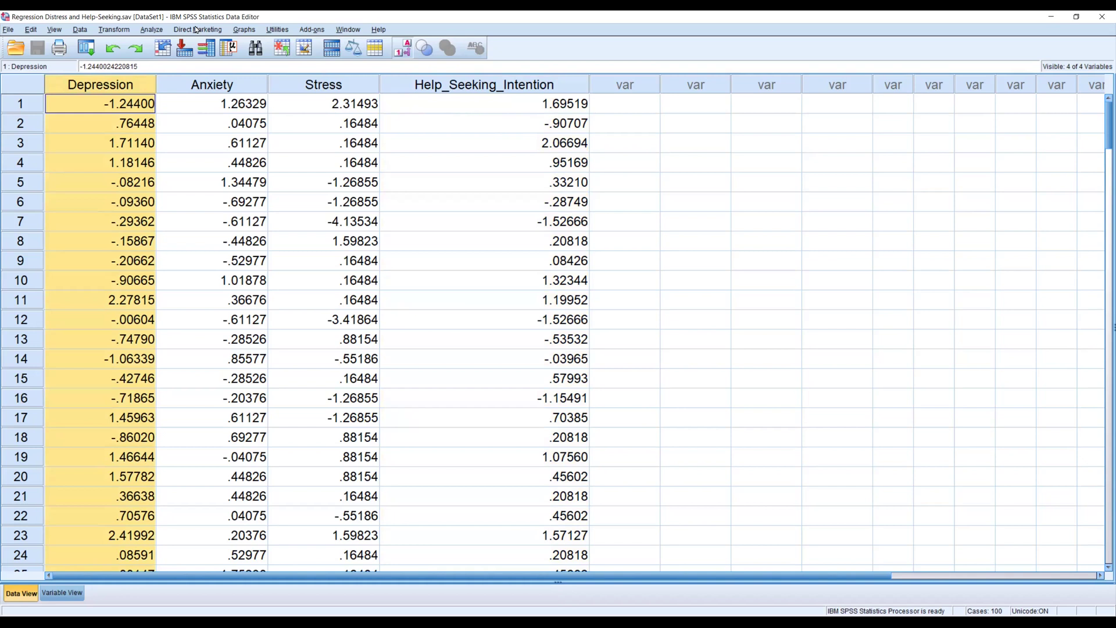
- Run a two-tailed Pearson bivariate correlation on Depression, Anxiety, Stress and Help_Seeking_Intention, and examine the correlations table
left_click(150, 31)
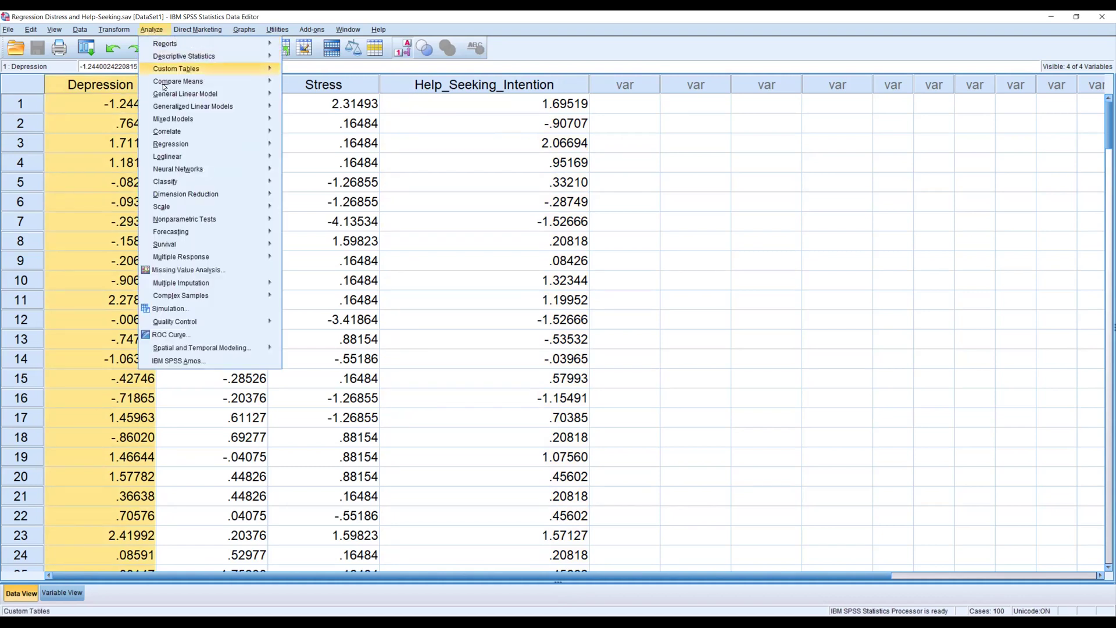
mouse_move(173, 138)
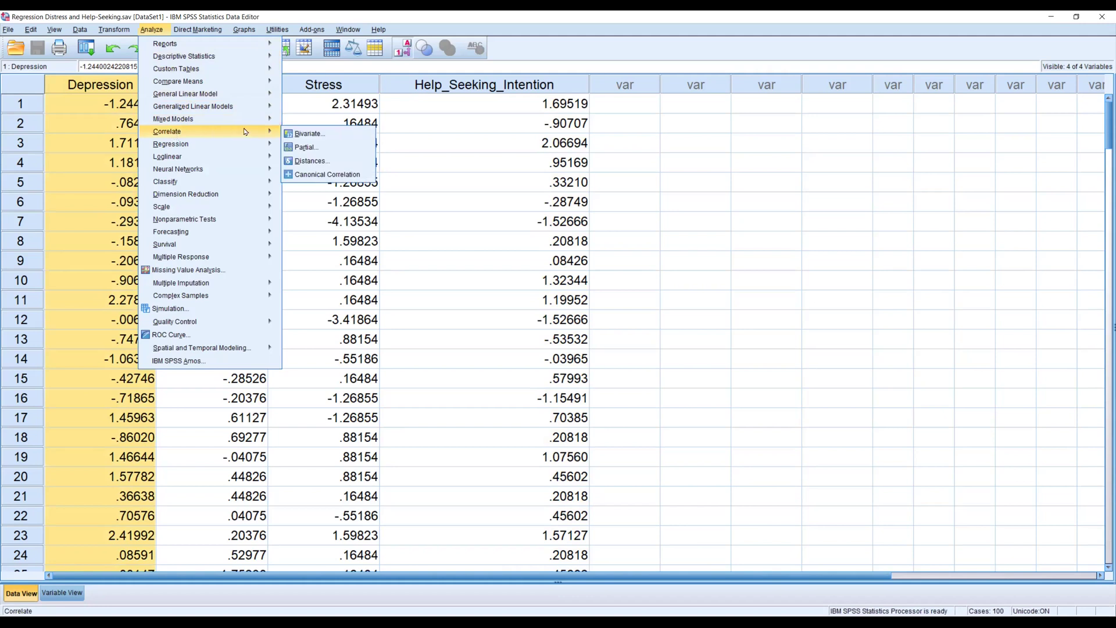
left_click(312, 136)
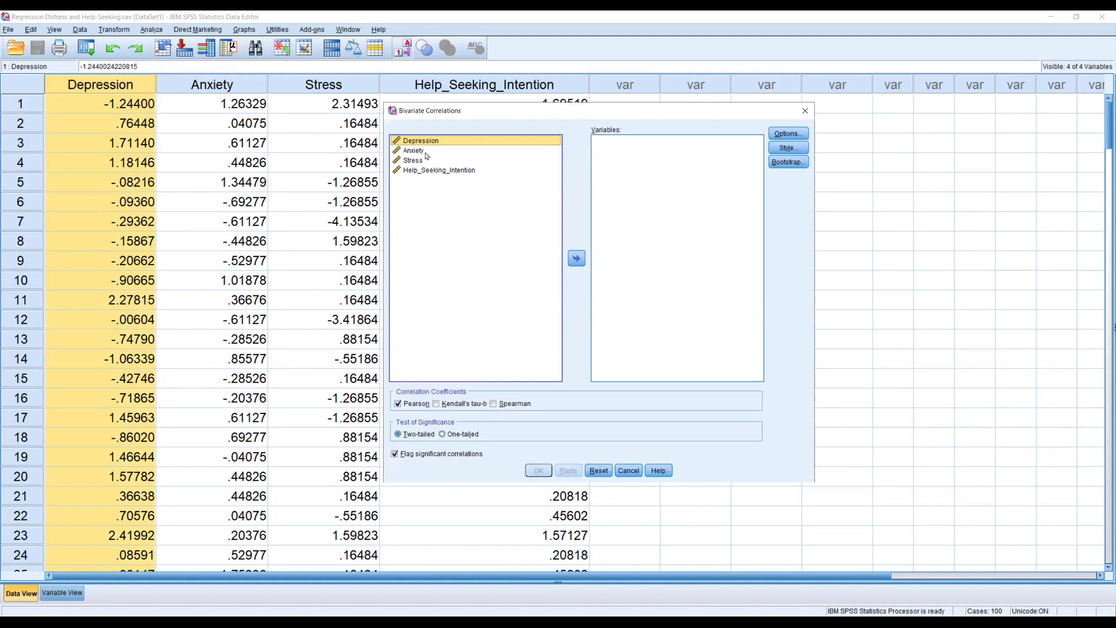
left_click(422, 171, "shift")
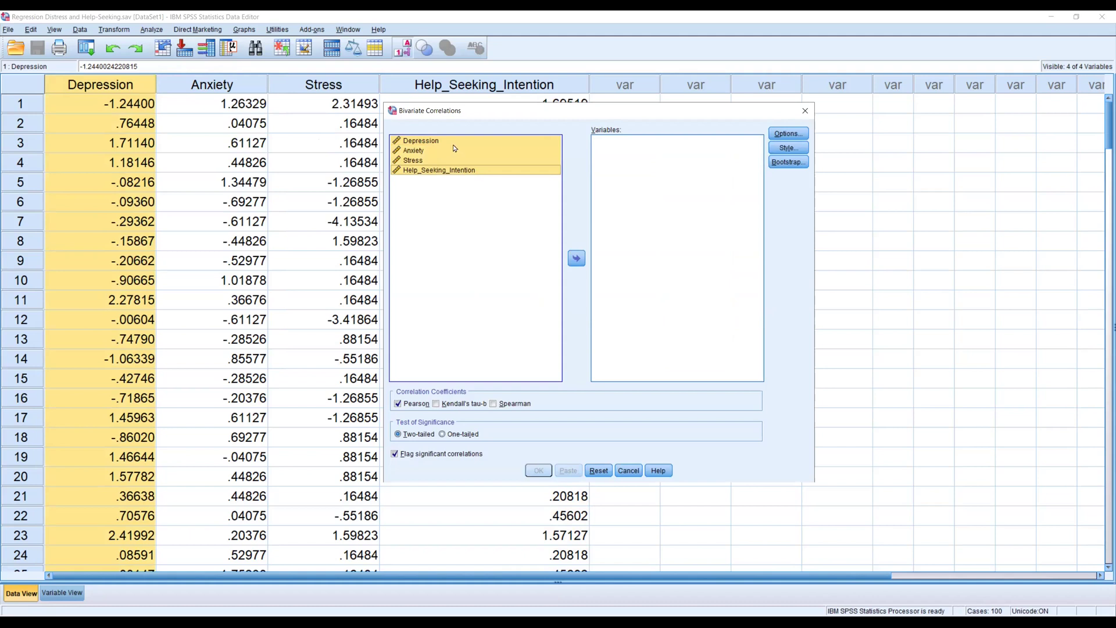
left_click_drag(446, 157, 631, 150)
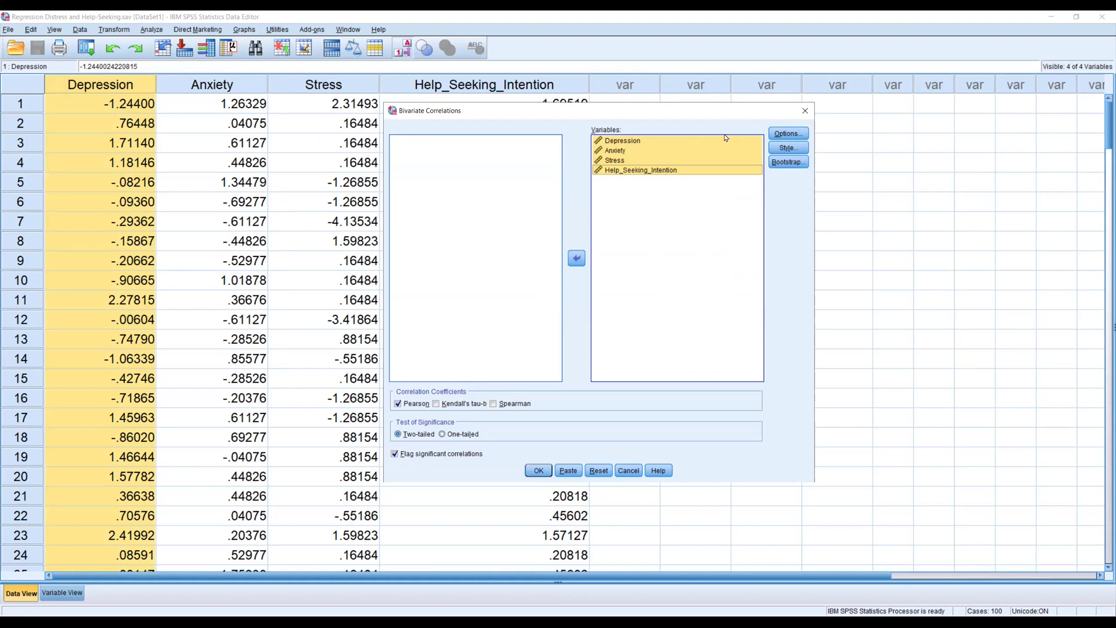
left_click(789, 134)
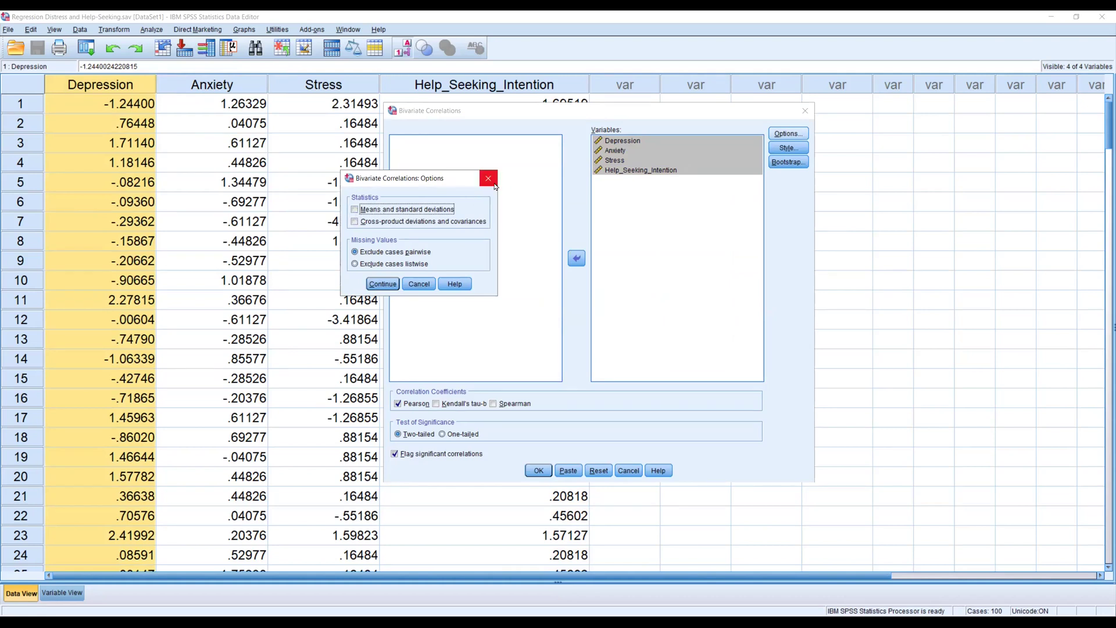
left_click(490, 179)
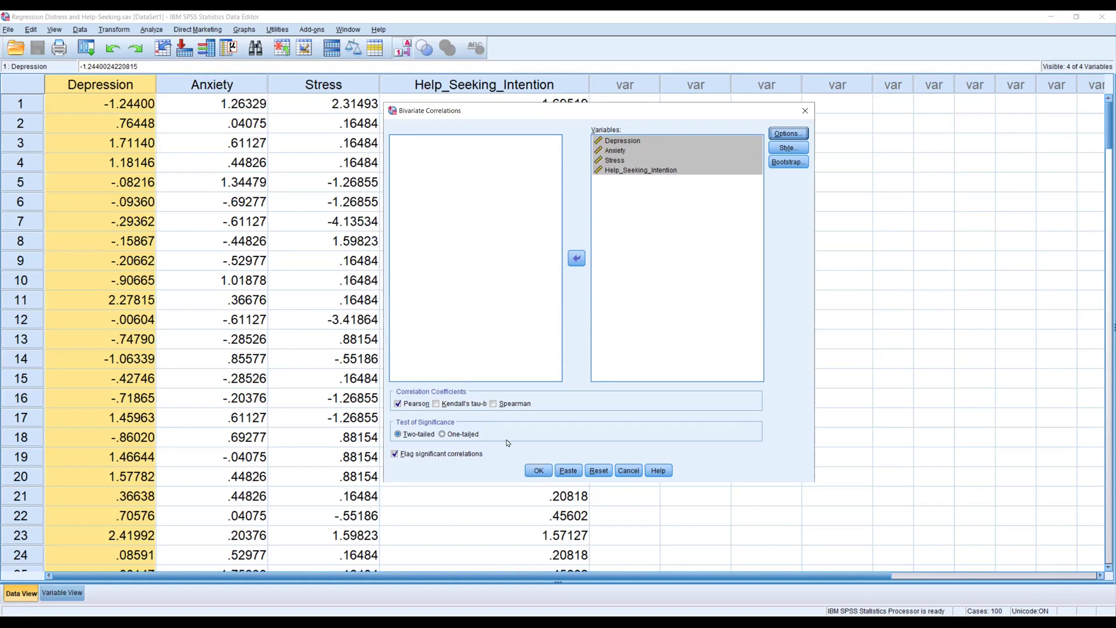
left_click(535, 472)
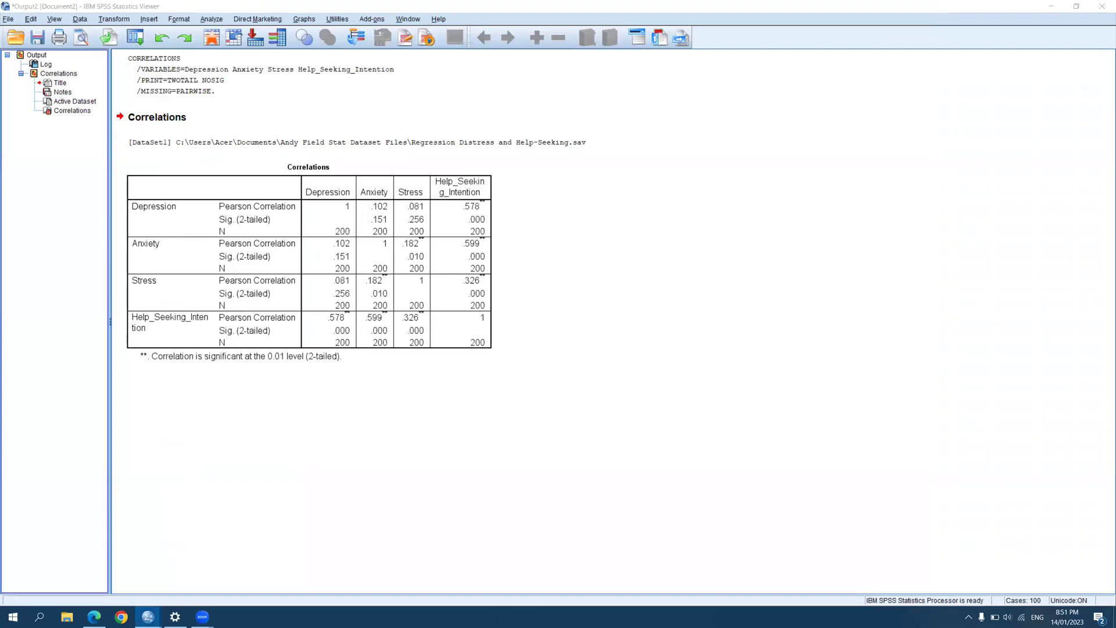
left_click(305, 208)
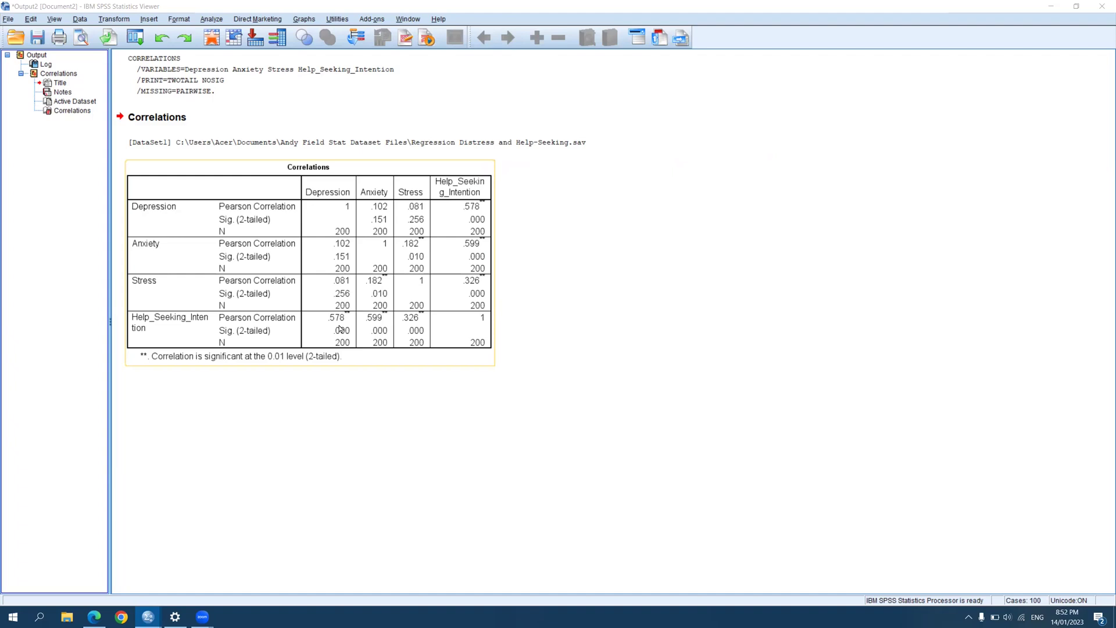
left_click(209, 458)
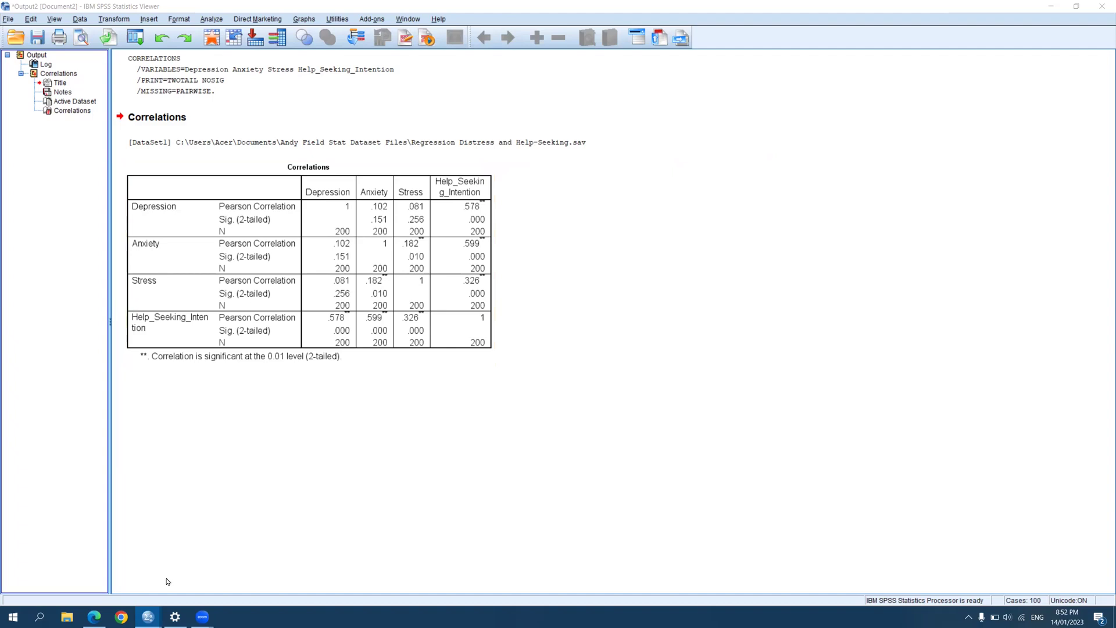
- Open a linear regression on the dataset with Help_Seeking_Intention as dependent and Depression, Anxiety and Stress as independents, using the Enter method
mouse_move(150, 618)
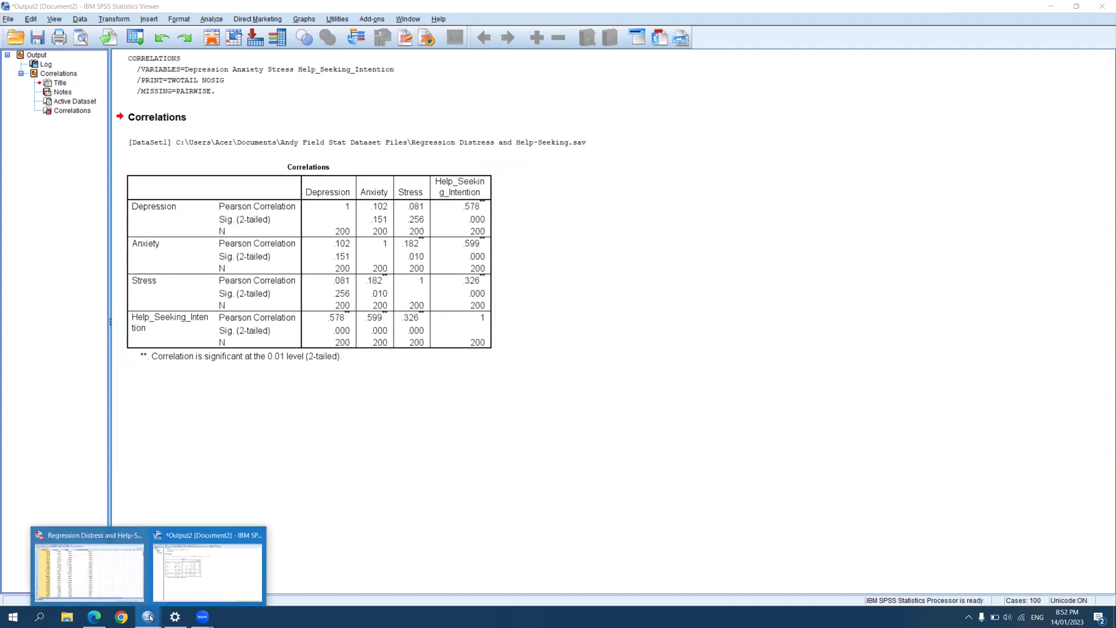
left_click(109, 576)
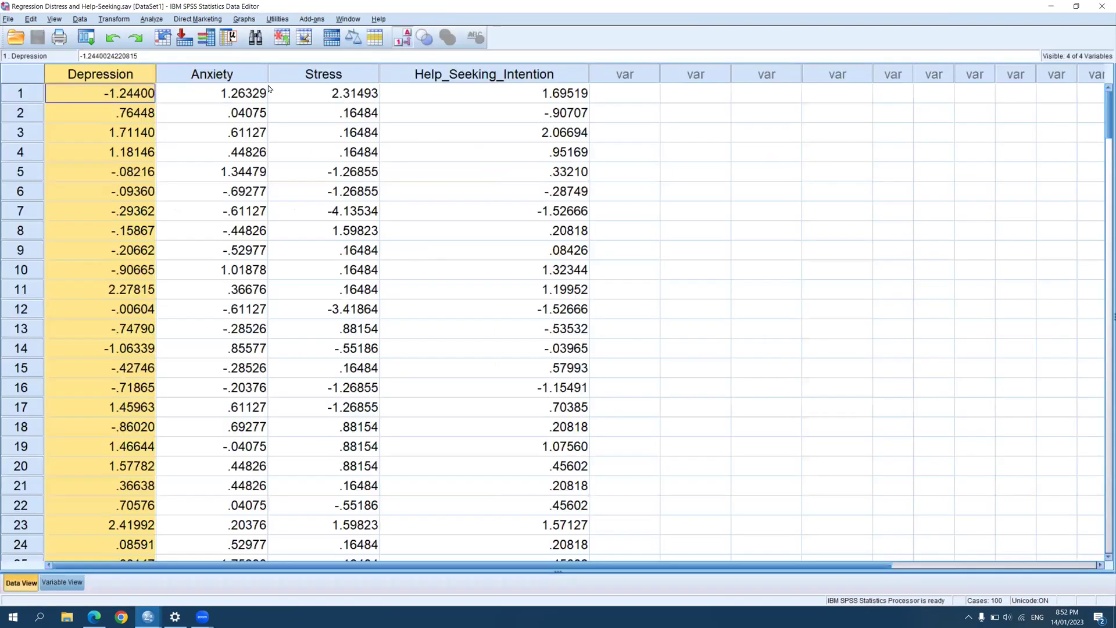
left_click(152, 20)
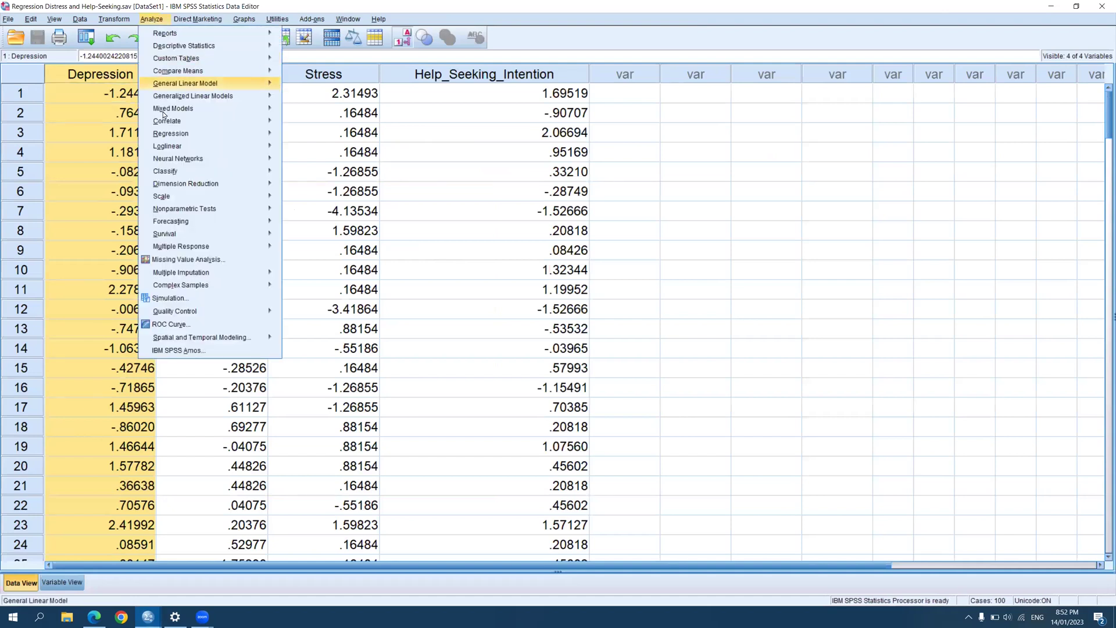
mouse_move(165, 135)
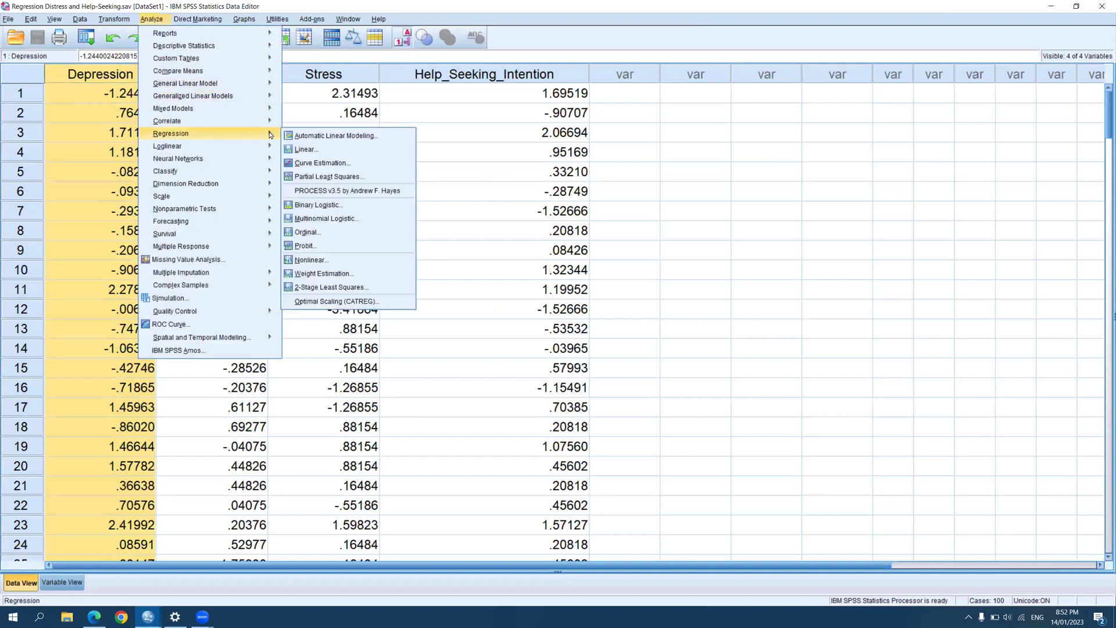
left_click(308, 150)
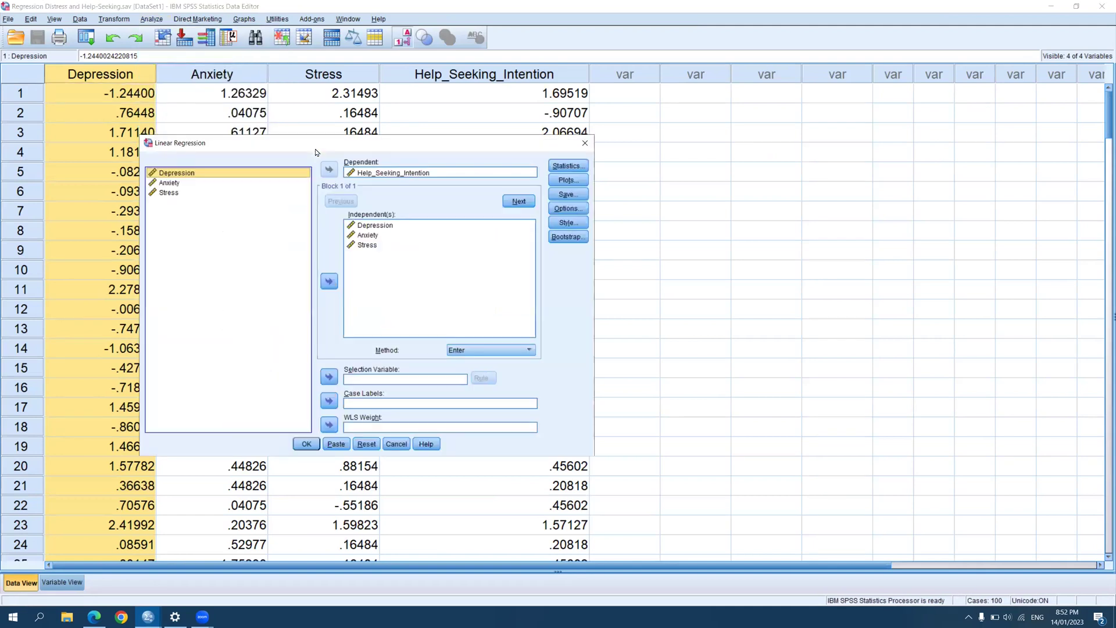
left_click(381, 174)
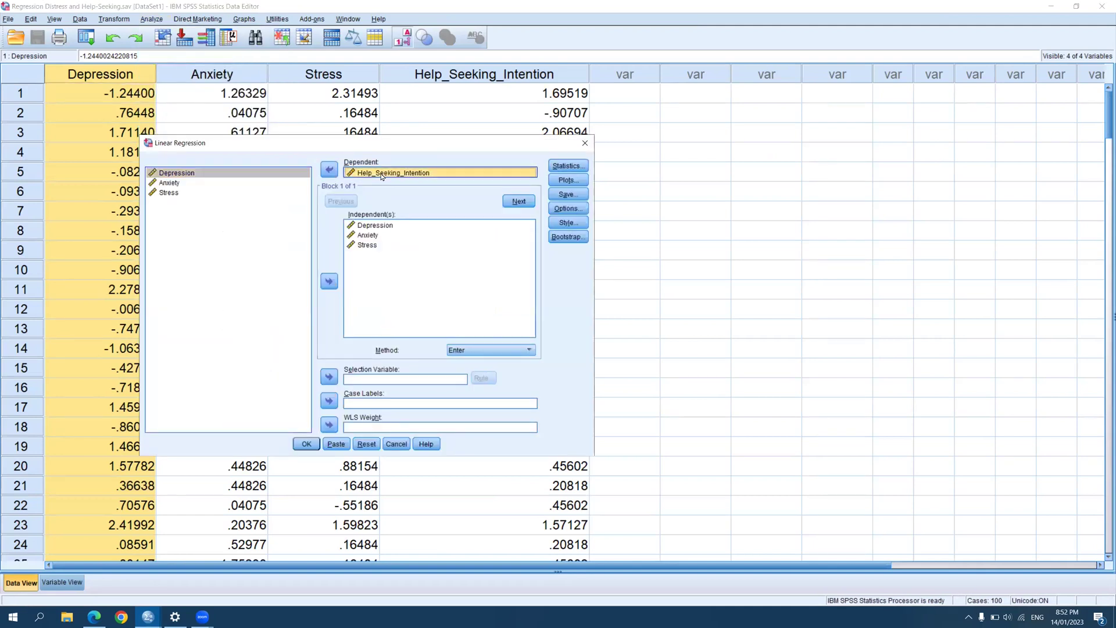
left_click(373, 226)
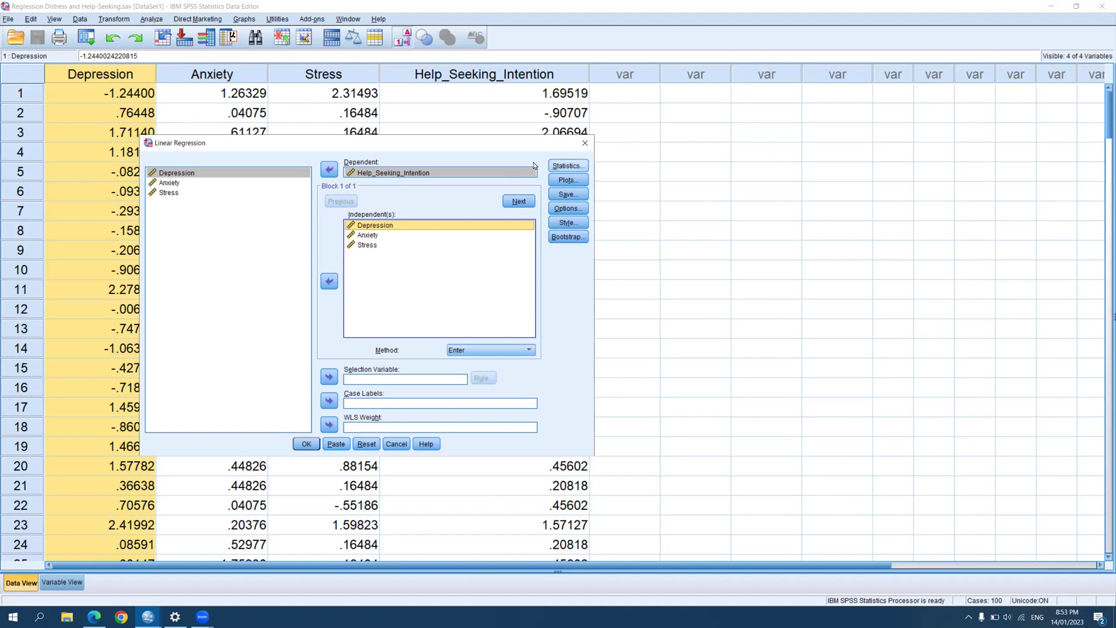
- Add Descriptives to the regression statistics alongside Estimates and Model fit, and run the regression
left_click(565, 166)
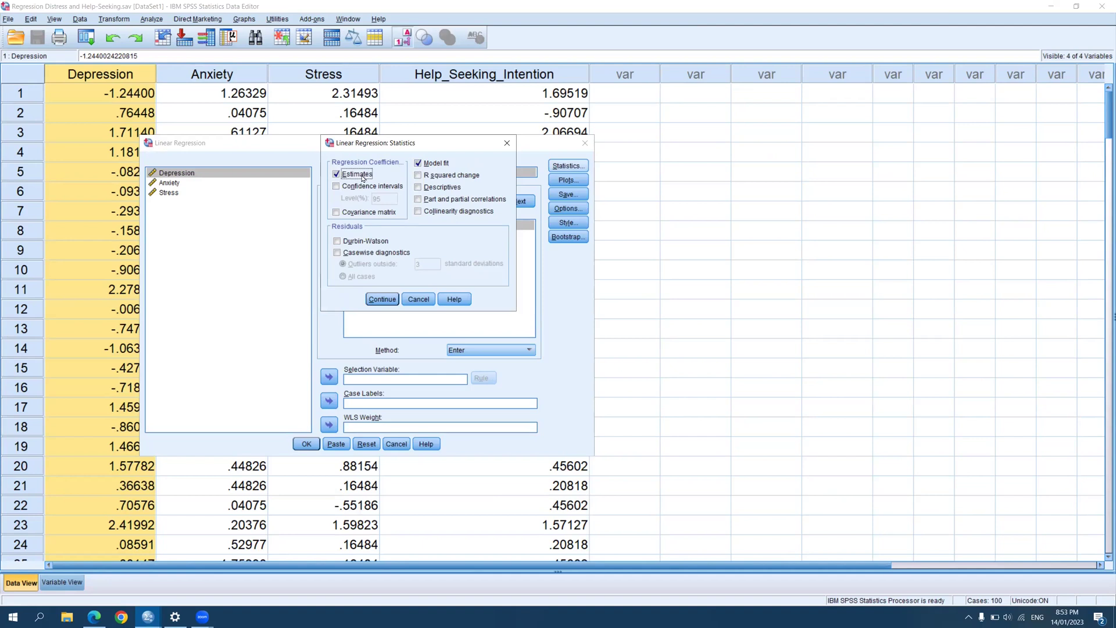
left_click(417, 188)
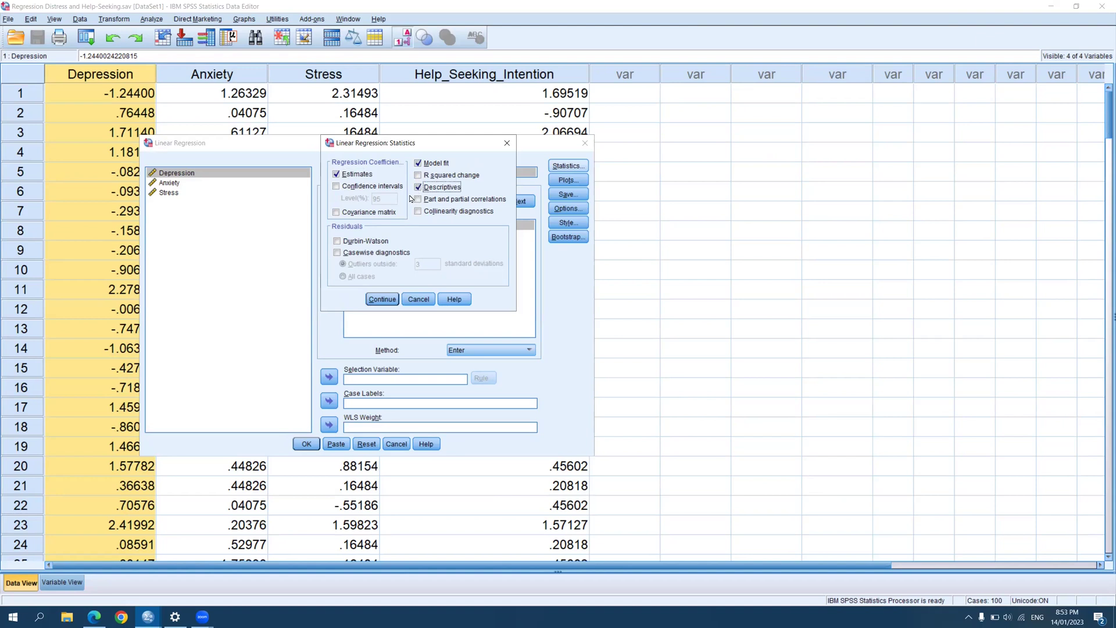
left_click(382, 299)
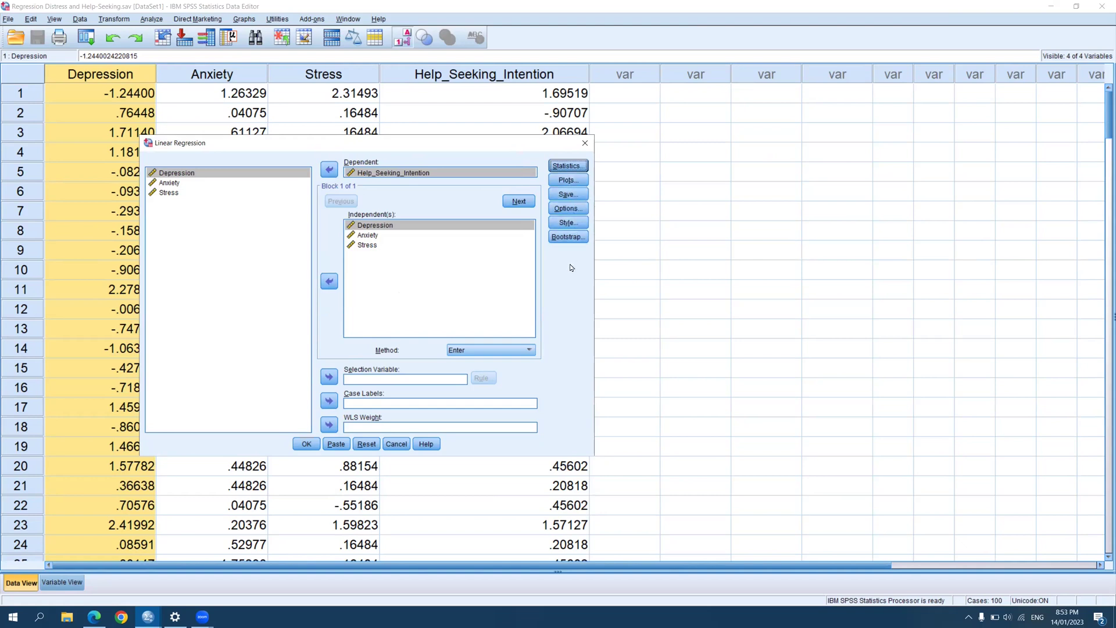
left_click(306, 444)
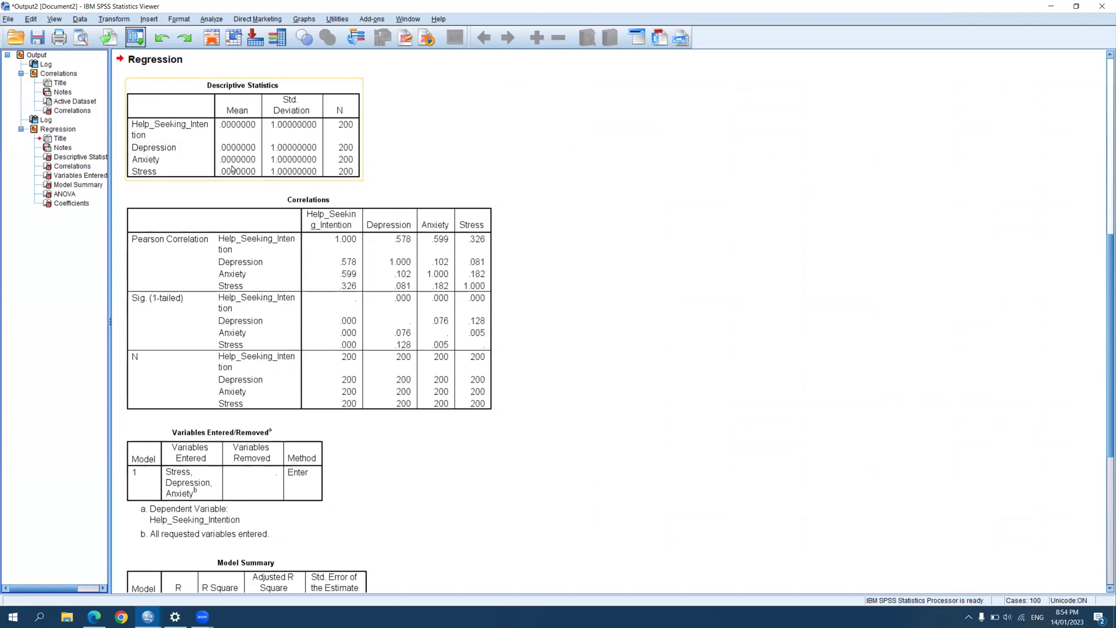
- Examine the regression output, comparing its correlations with the earlier table and reading the Model Summary, ANOVA and Coefficients tables
scroll(233, 168, "down", 1)
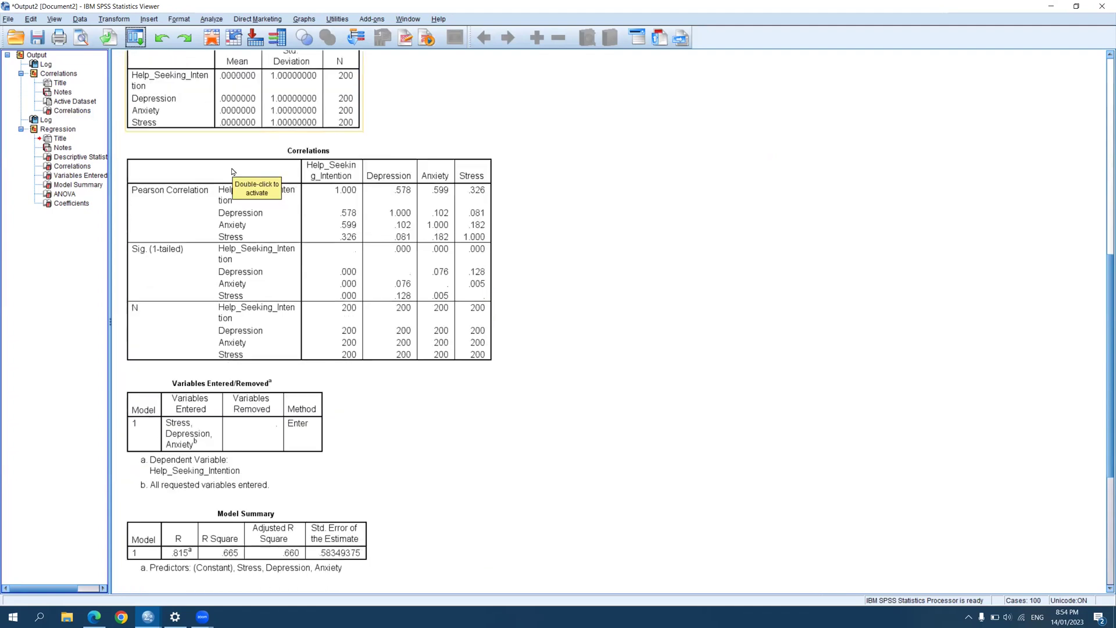
scroll(233, 181, "down", 1)
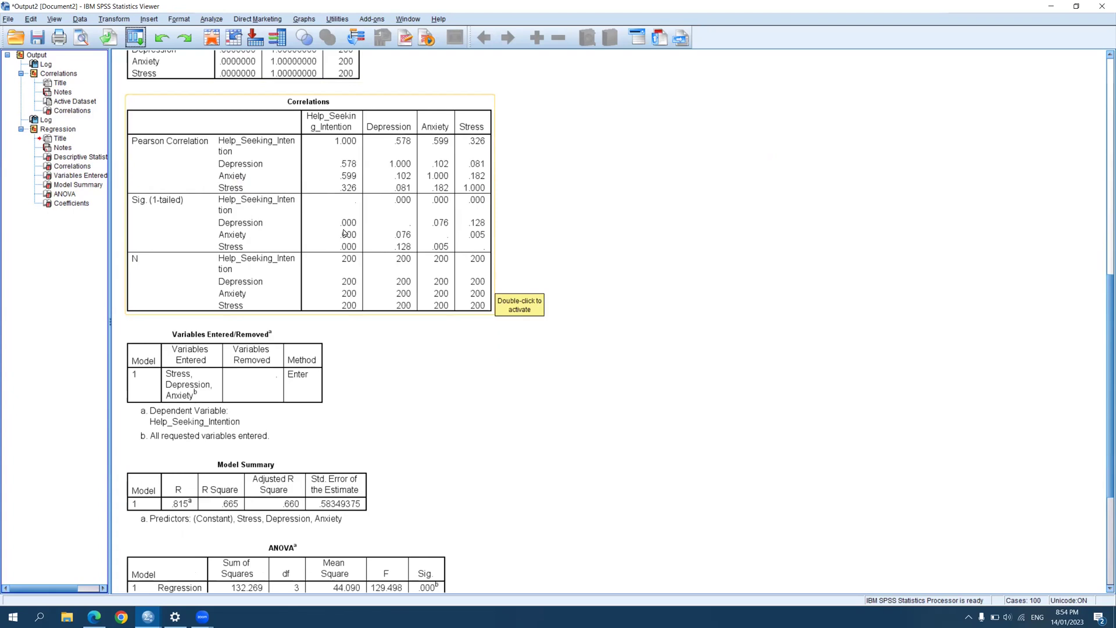
scroll(492, 272, "up", 9)
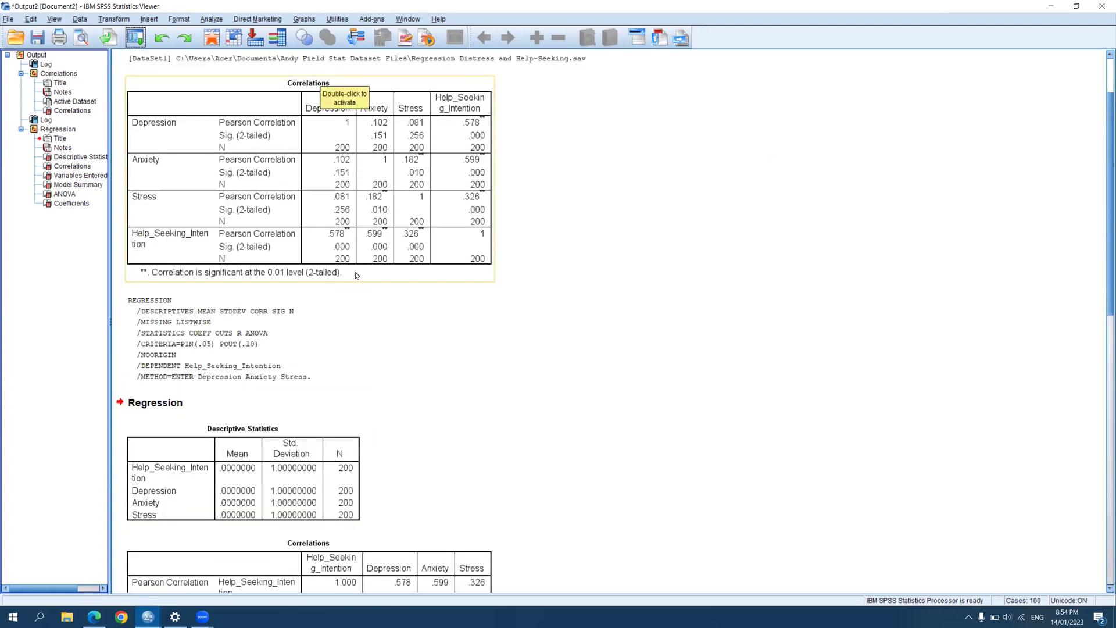
scroll(357, 277, "down", 7)
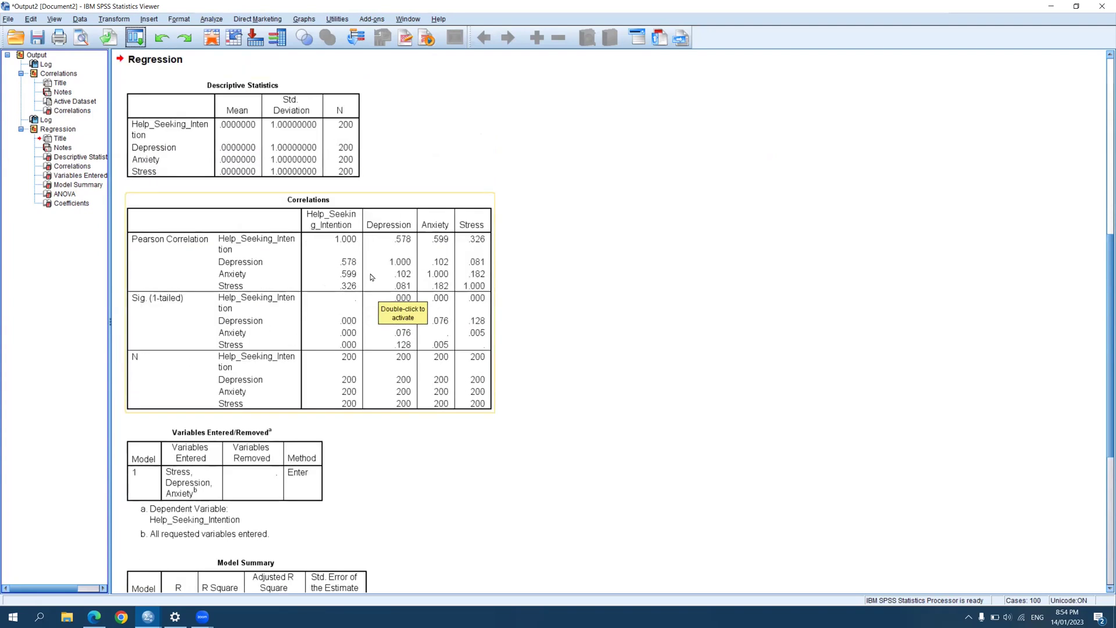
scroll(372, 277, "down", 6)
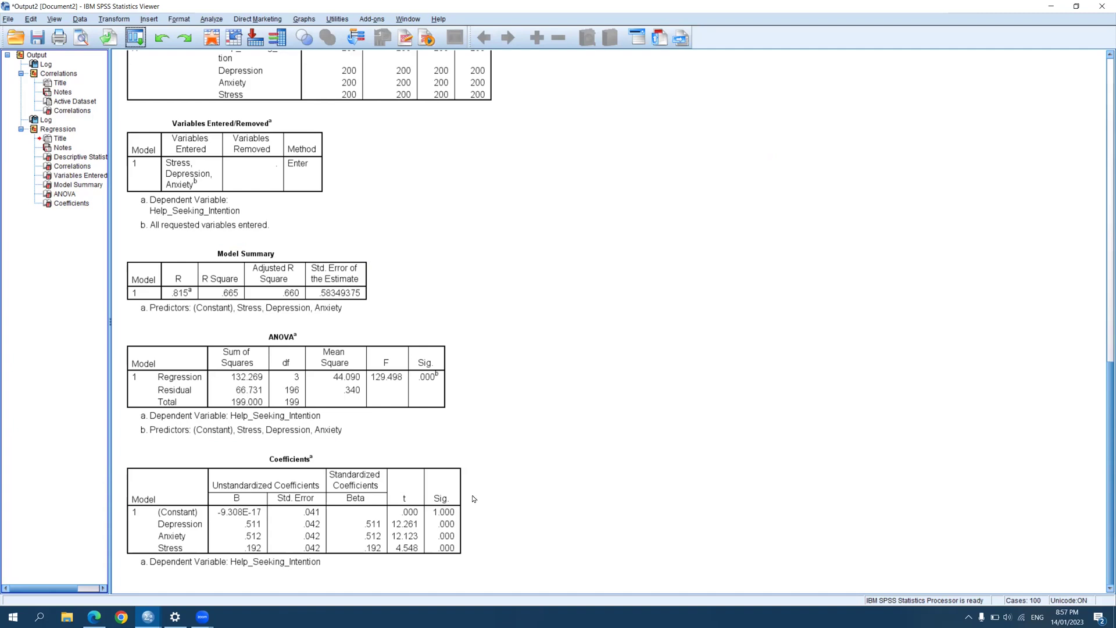
left_click(414, 481)
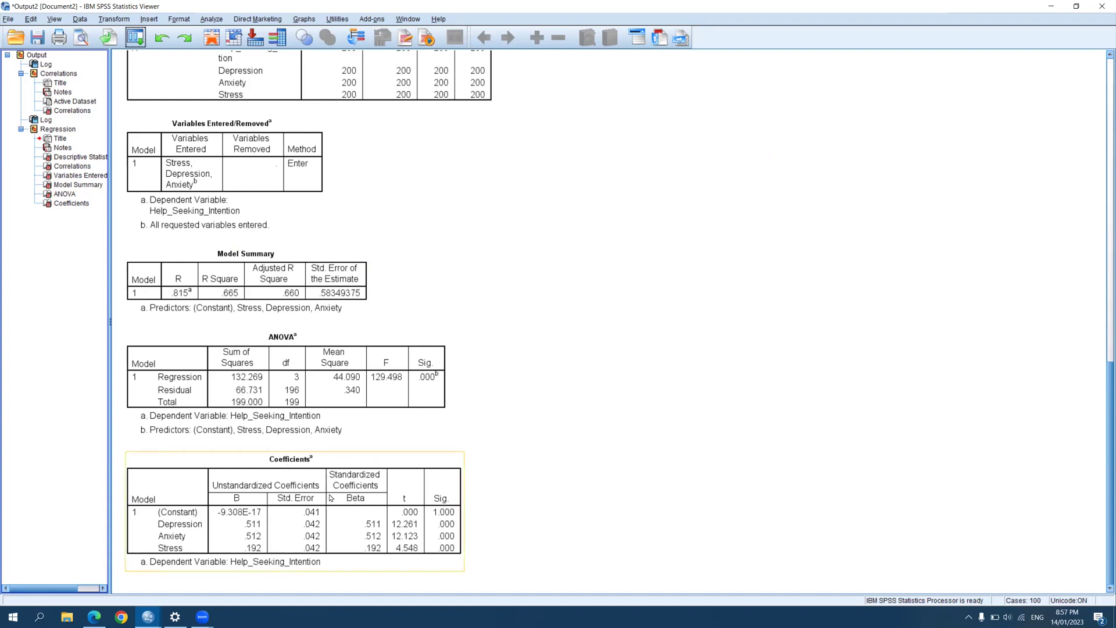